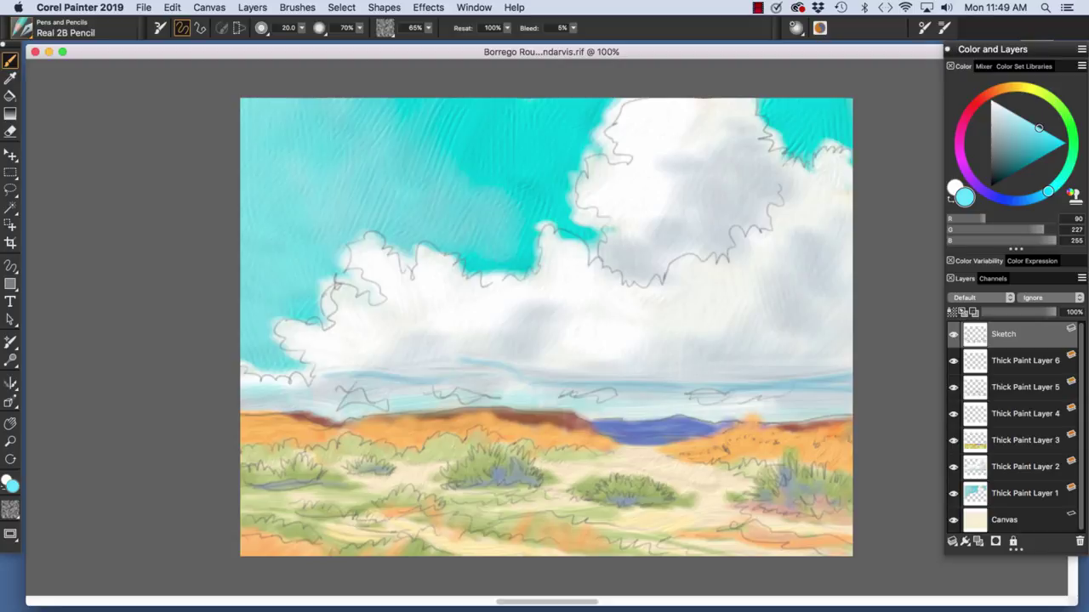
Hide and show the Sketch layer and Thick Paint Layer 1 to compare the painting with and without each
click(953, 335)
click(952, 335)
click(953, 335)
click(952, 334)
click(953, 493)
click(953, 494)
Review the available layer commands and the list of panels that can be shown, without choosing anything
click(252, 7)
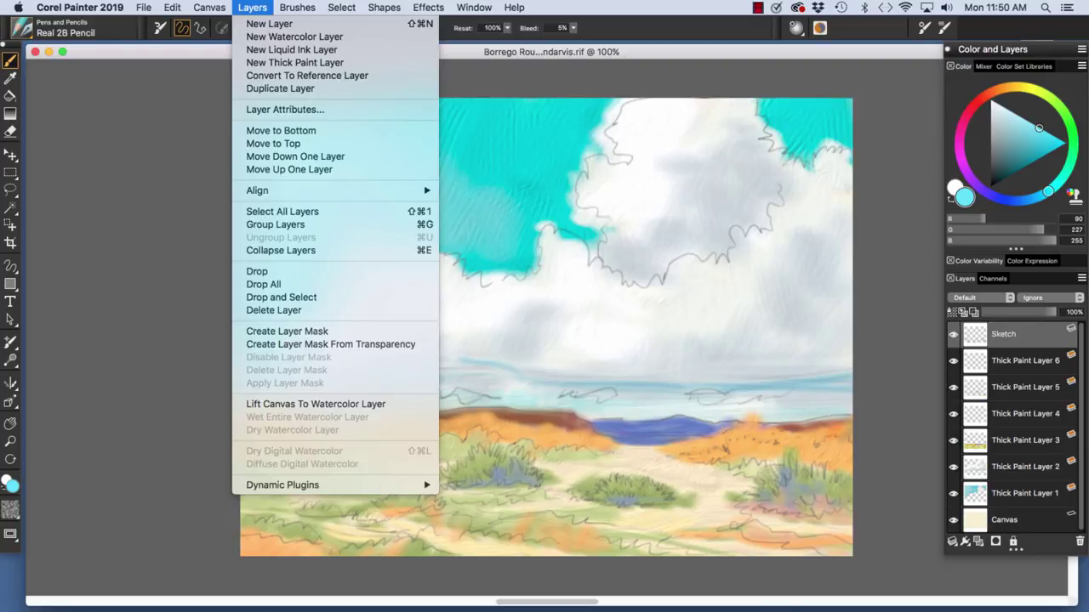
click(252, 7)
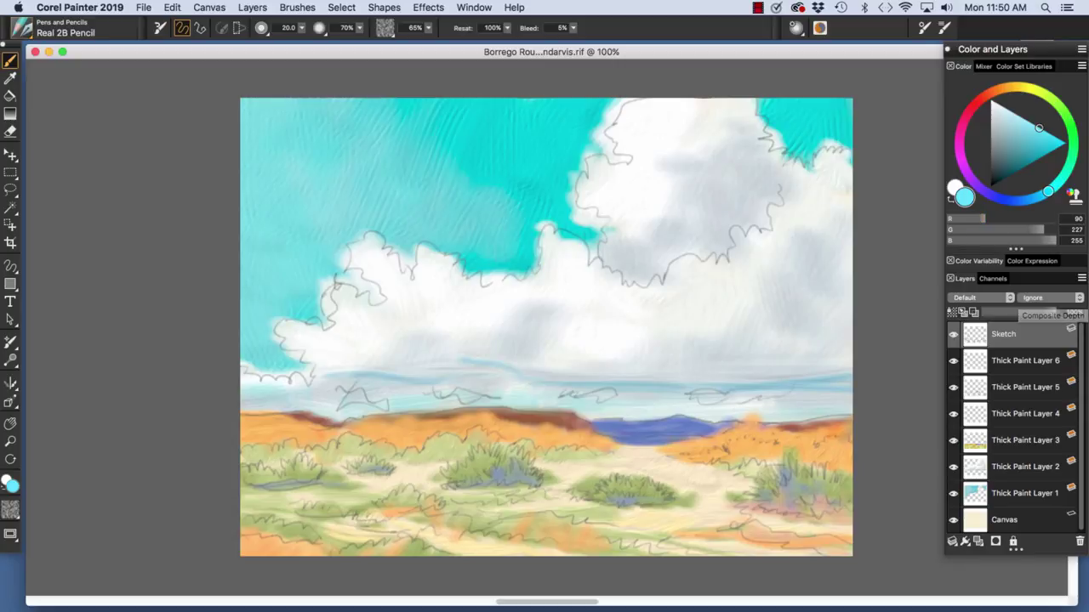
click(1081, 279)
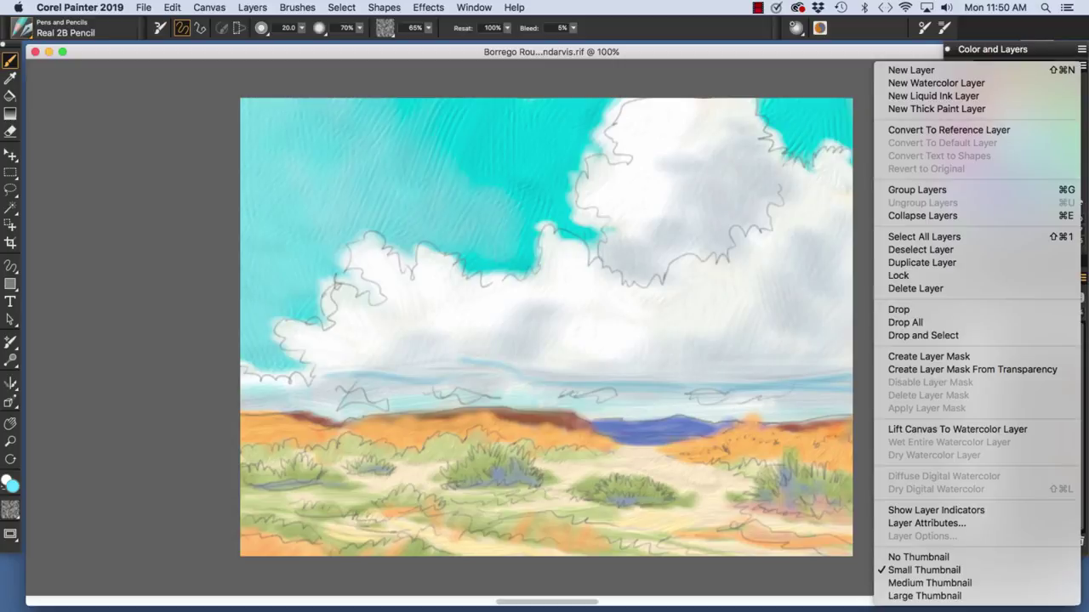
key(Escape)
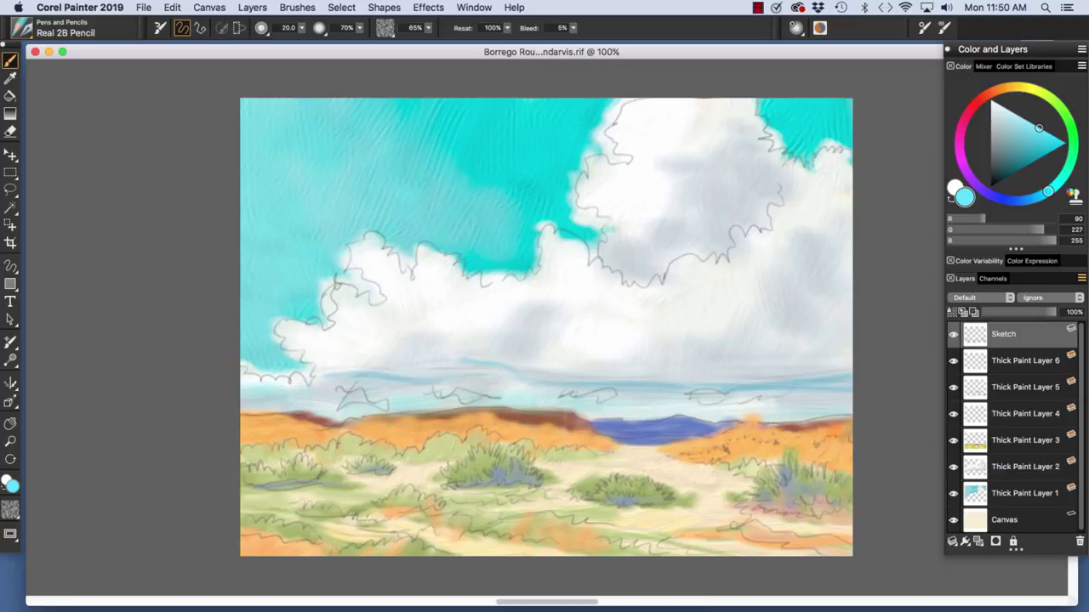
click(473, 6)
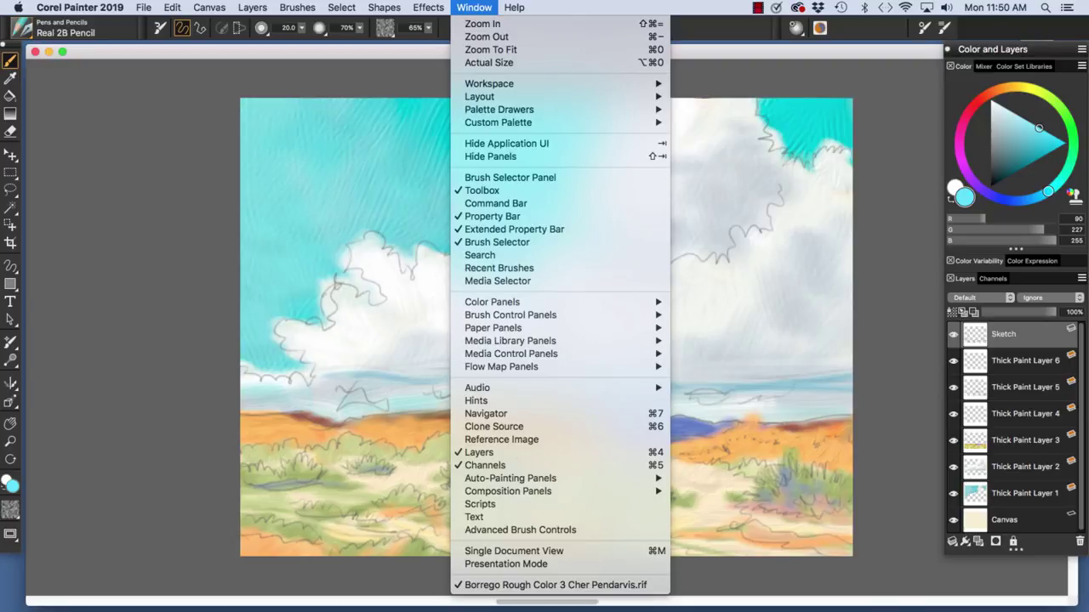
key(Escape)
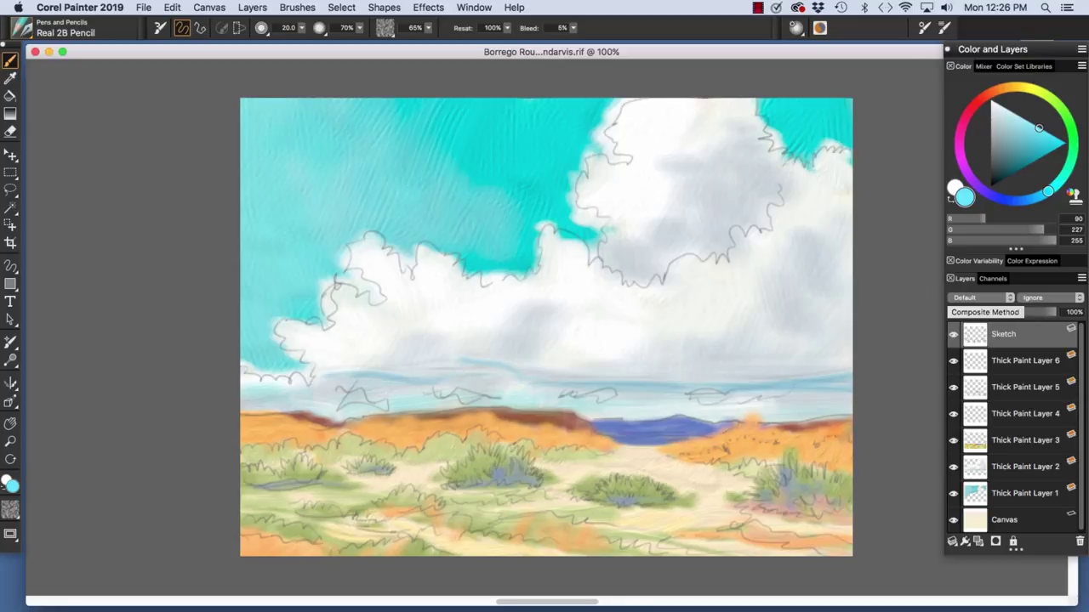
Examine the Sketch layer's composite method and composite depth options, and hide and show the layer
click(978, 298)
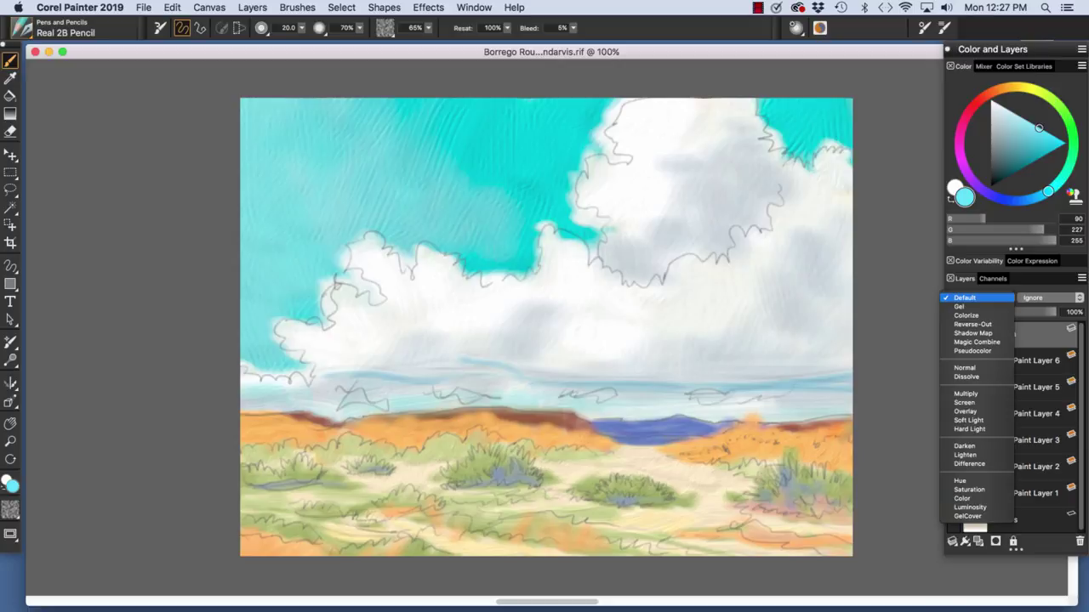
click(1050, 298)
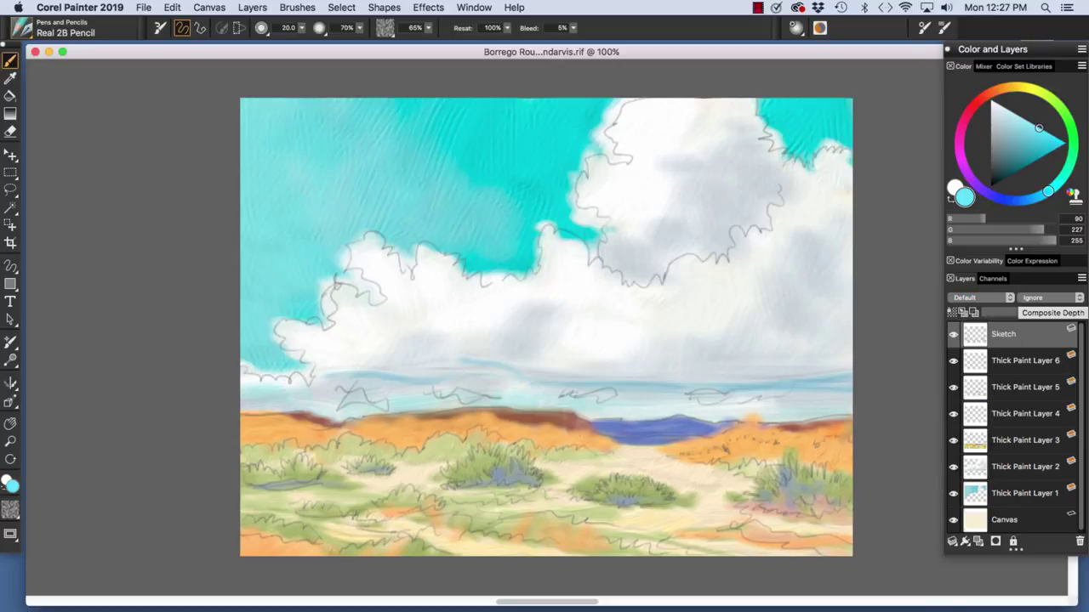
click(1051, 298)
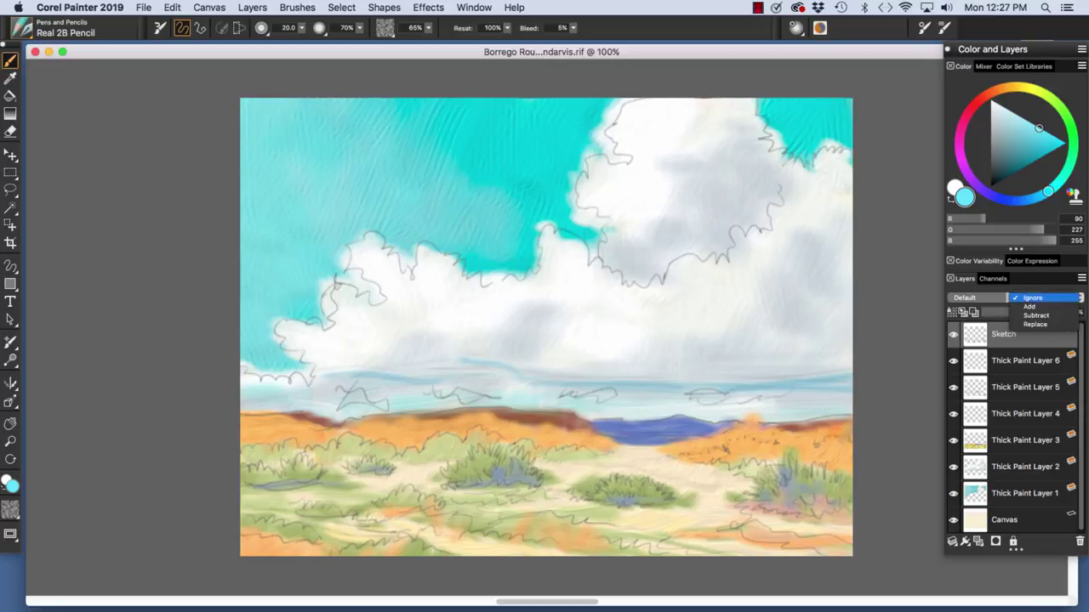
click(1049, 298)
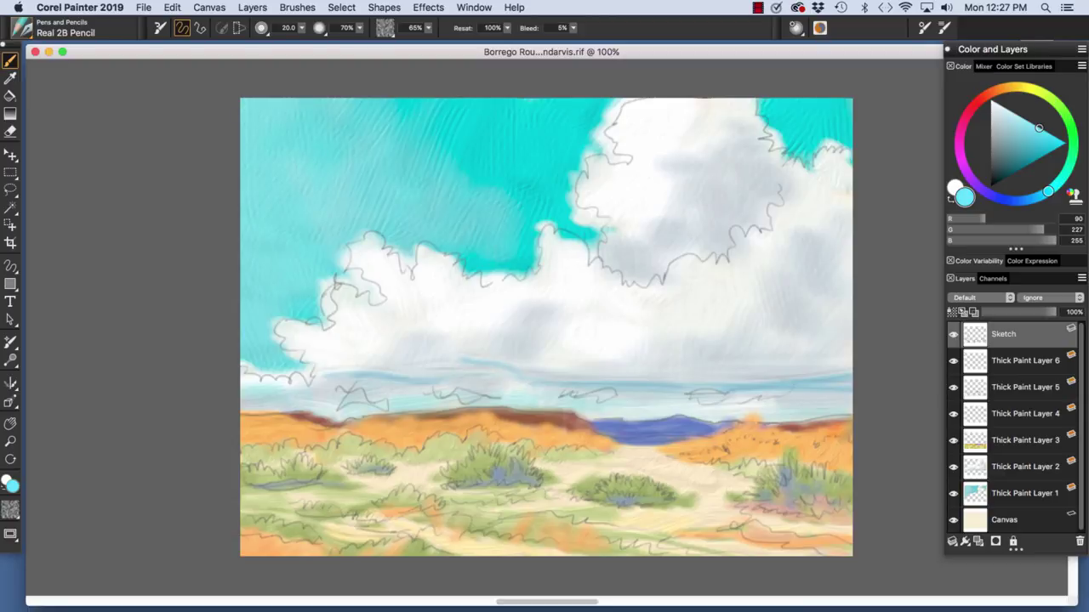
click(953, 335)
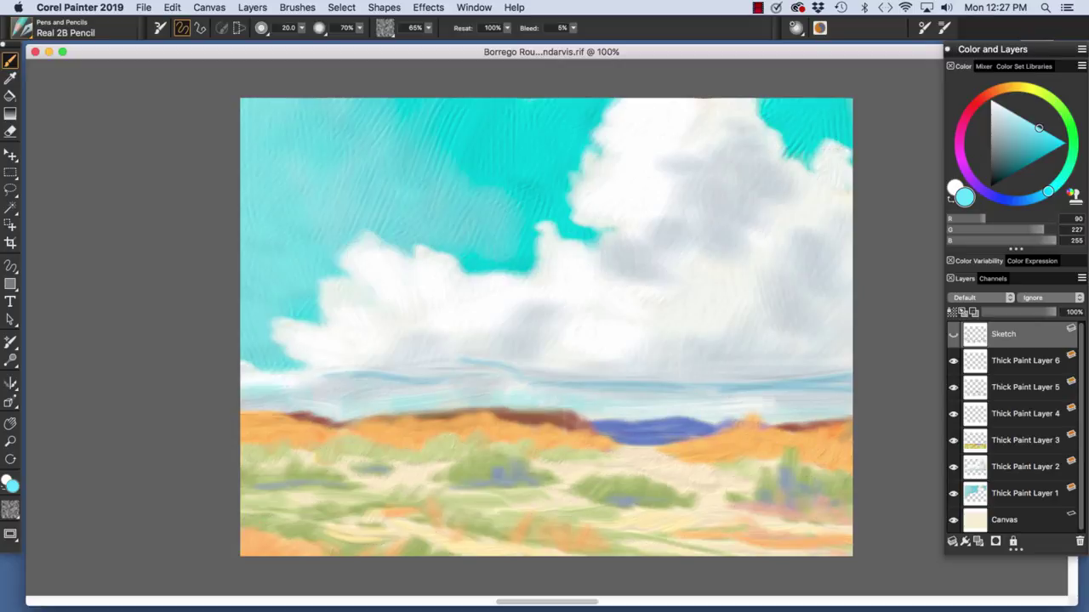
click(952, 334)
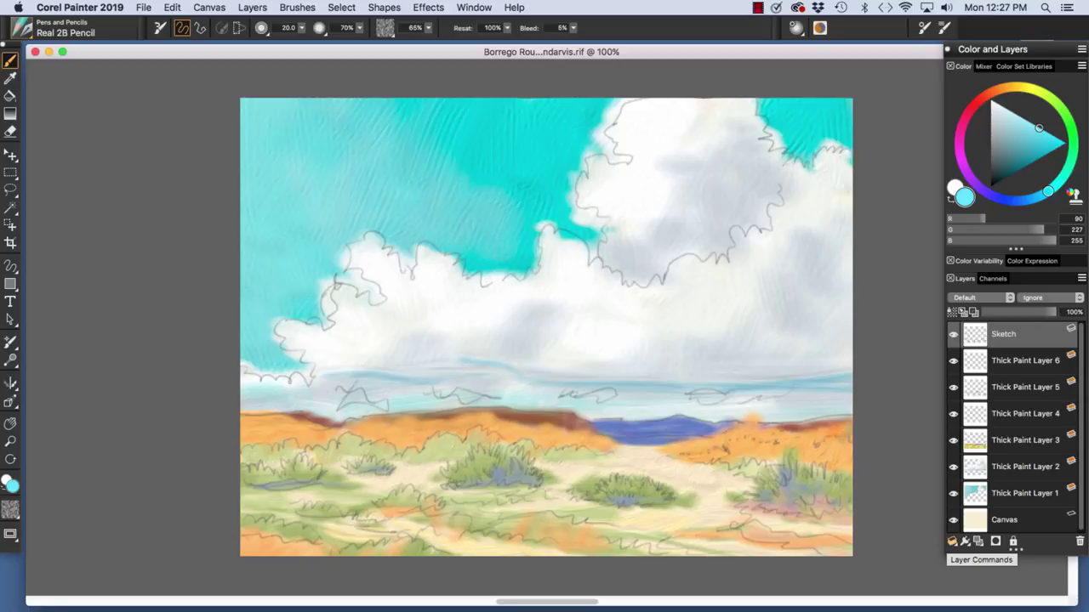
Review the layer commands and dynamic plugins offered for the Sketch layer
click(952, 541)
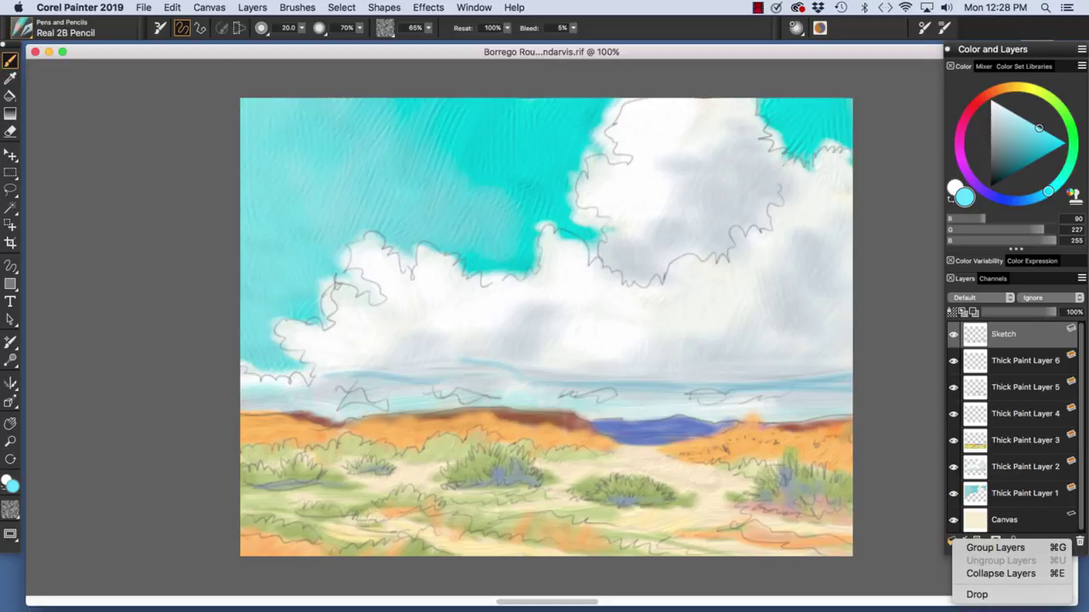
click(964, 541)
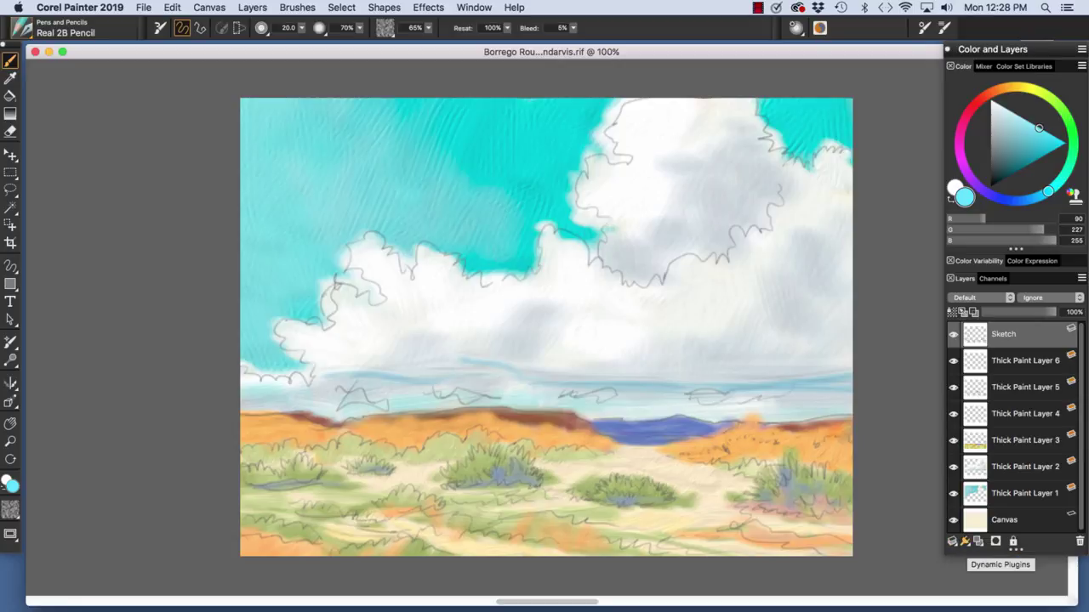
click(965, 541)
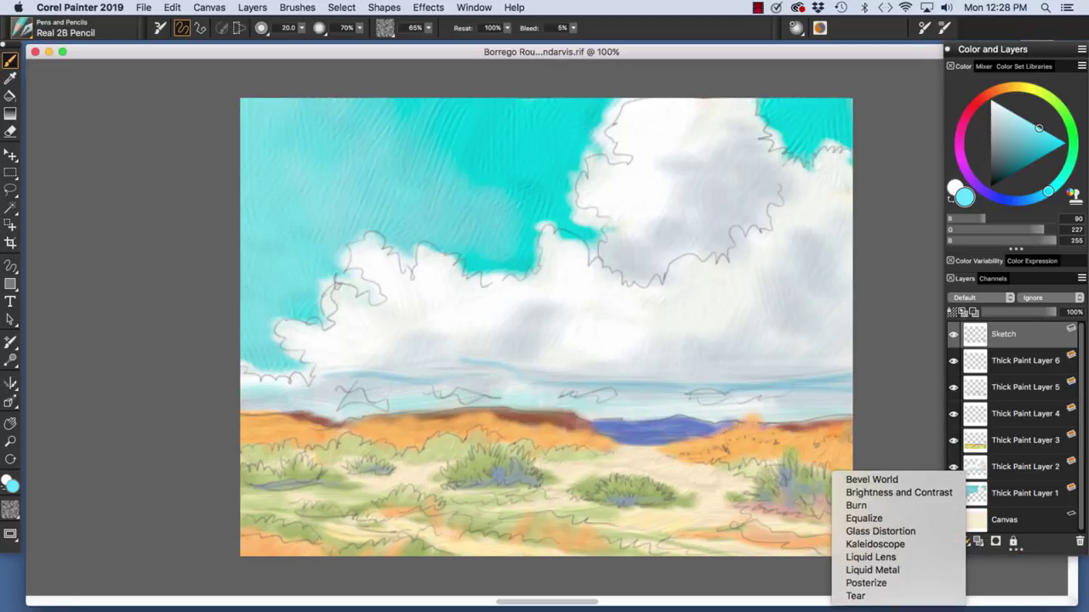
click(979, 542)
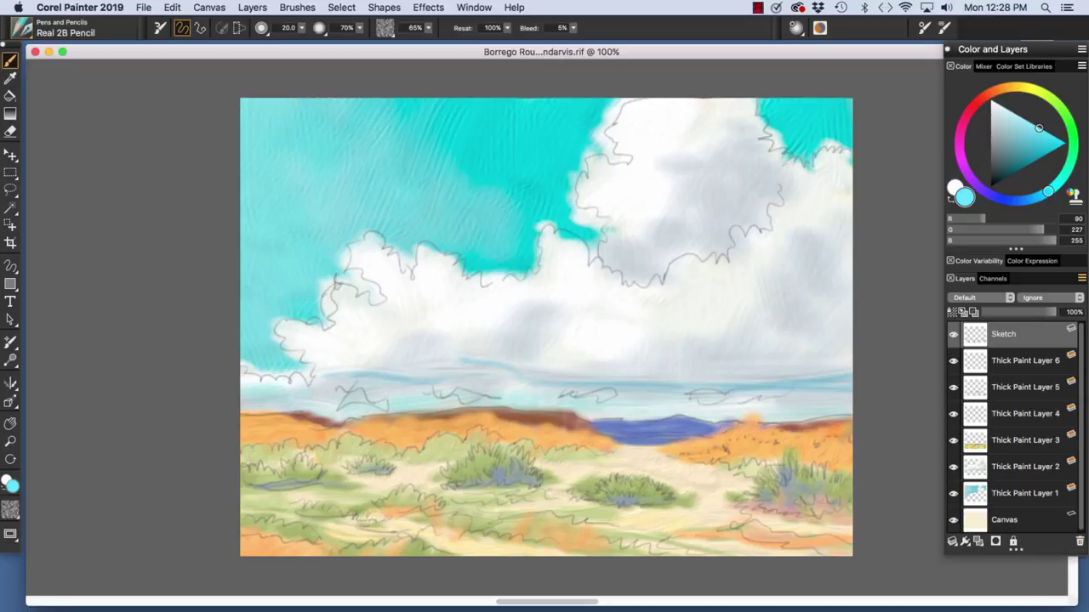
click(1081, 279)
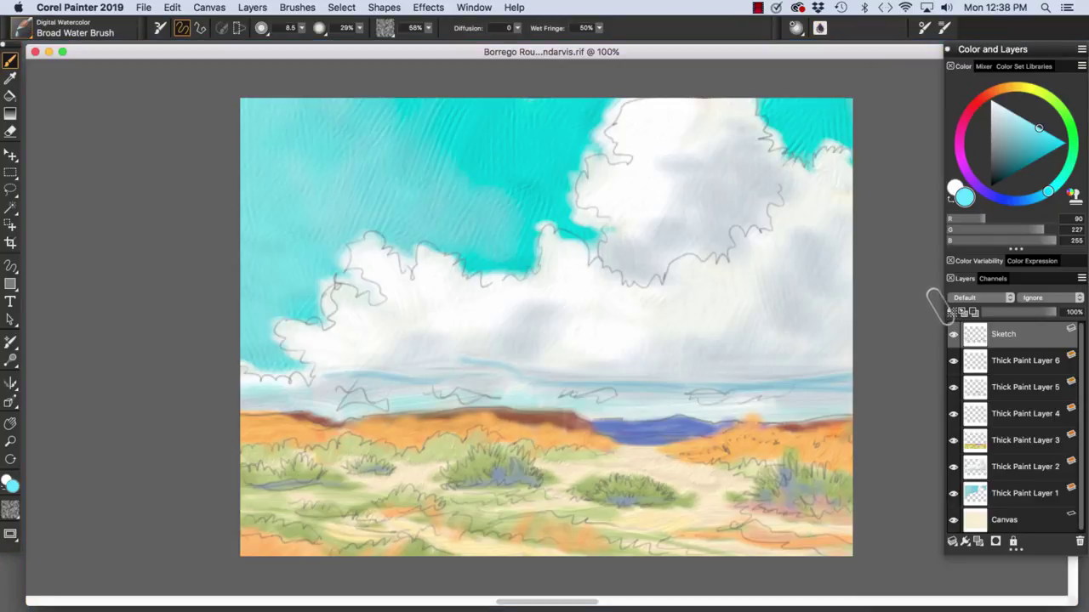
Try adjusting the Sketch layer's opacity and return it to 100%
click(951, 312)
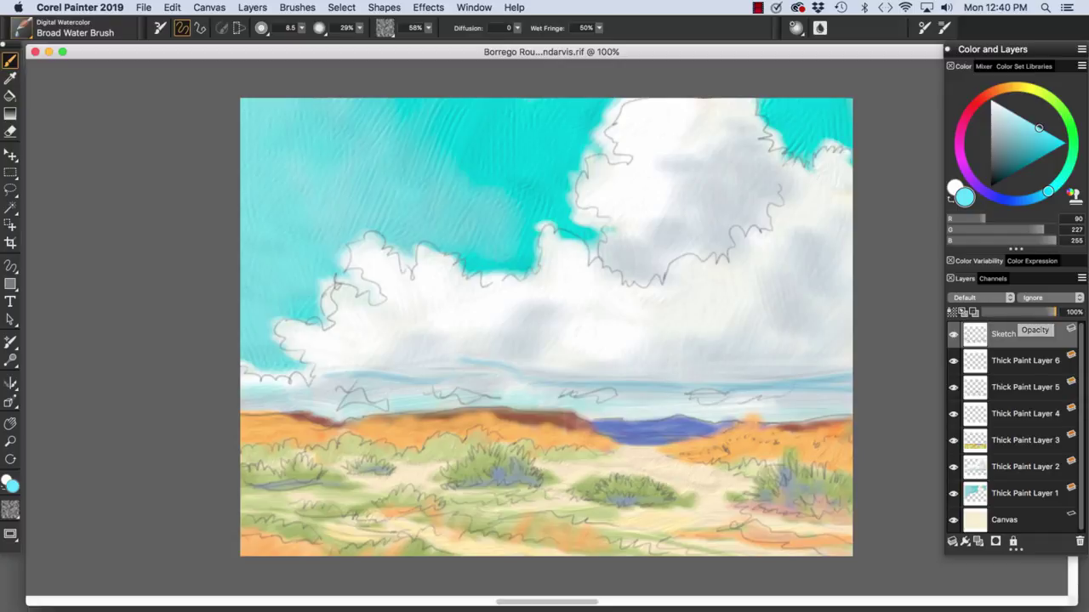
click(1042, 312)
mouse_move(1042, 312)
mouse_down()
mouse_move(987, 312)
mouse_move(1058, 312)
mouse_up()
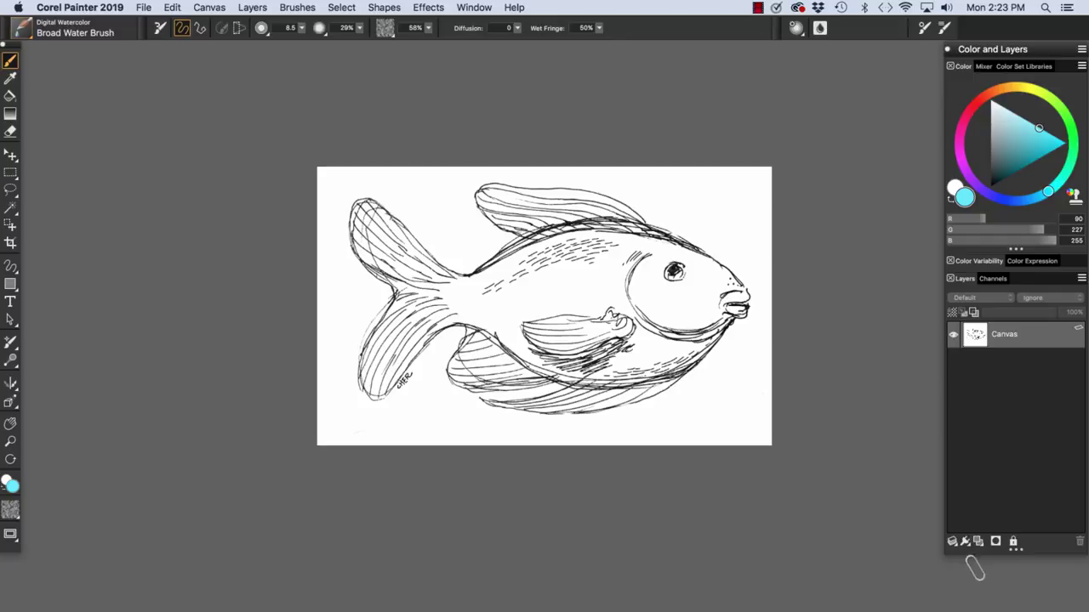
Add a new layer above the fish drawing's canvas and choose the Digital Watercolor Broad Water Brush
click(977, 541)
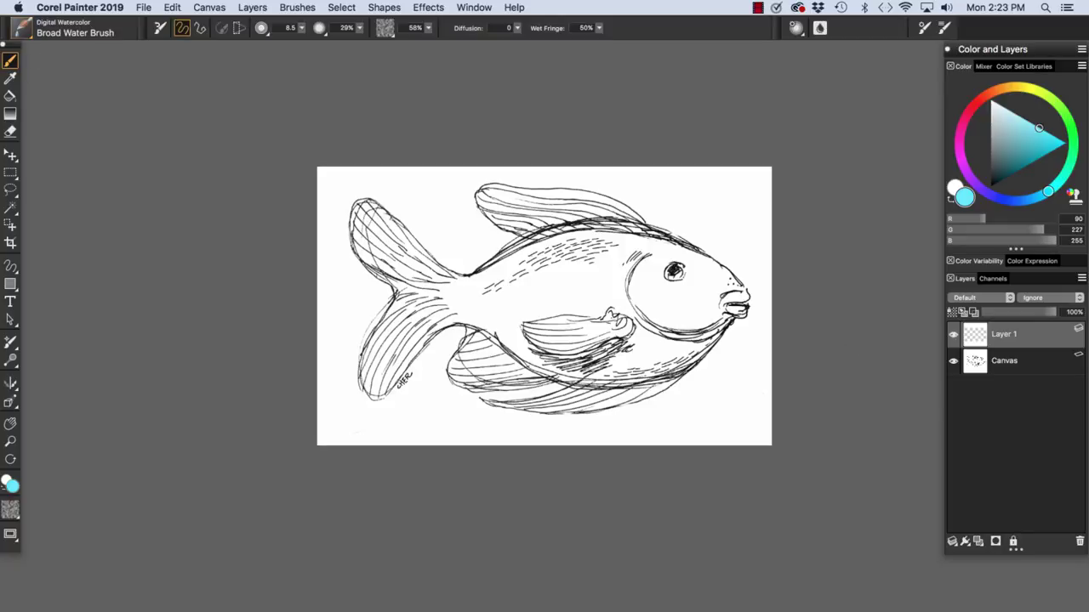
click(75, 28)
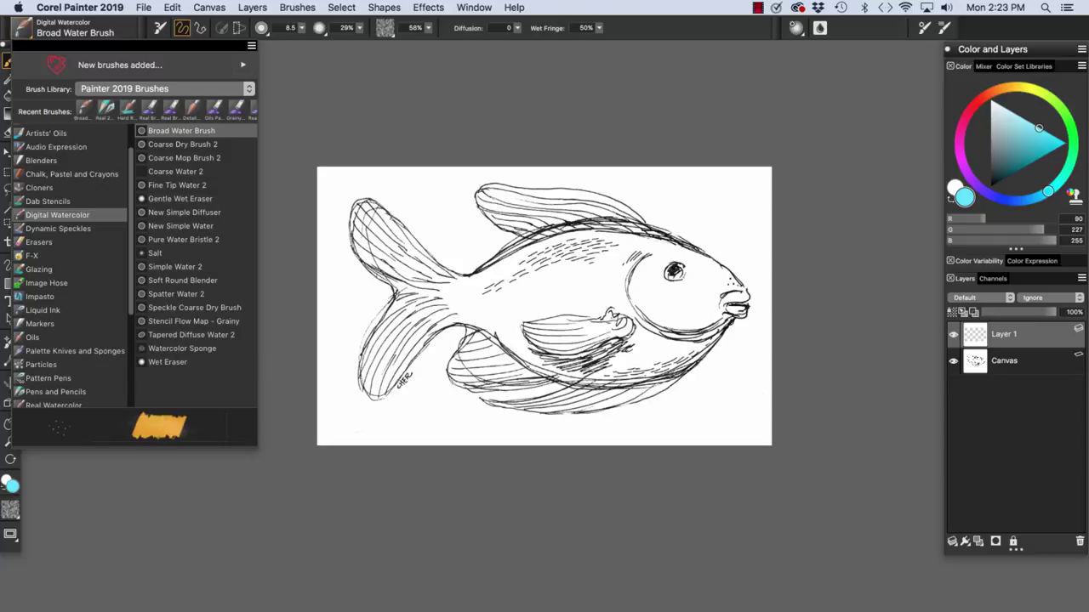
click(204, 131)
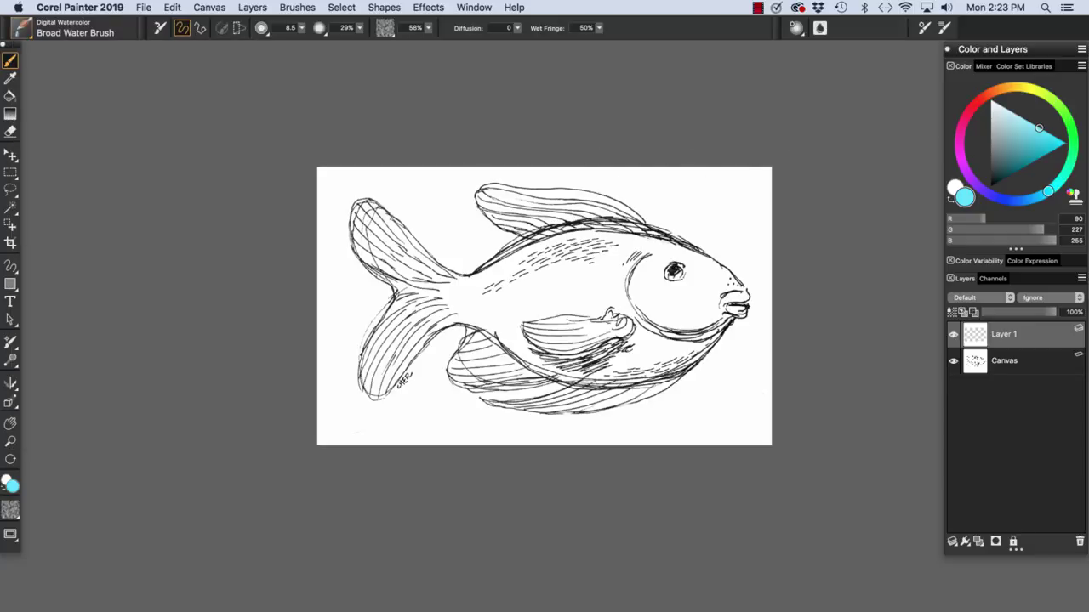
Paint a light cyan wash (R 100, G 229, B 255) over the water above, in front of and below the fish's belly
drag(1039, 128, 1036, 126)
mouse_move(513, 170)
mouse_down()
mouse_move(663, 183)
mouse_move(803, 171)
mouse_move(564, 172)
mouse_up()
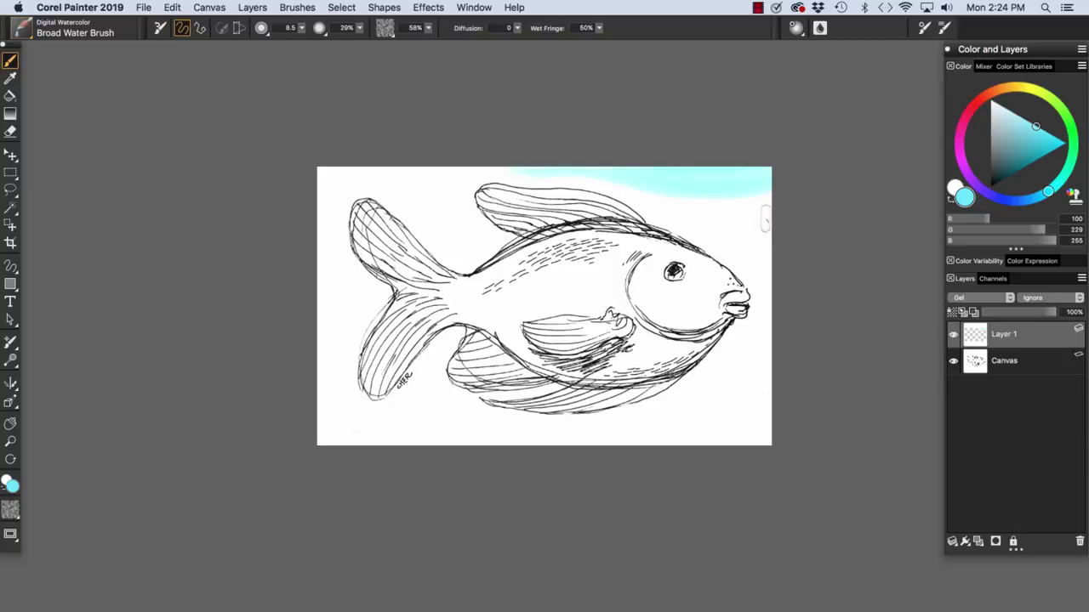
mouse_move(631, 194)
mouse_down()
mouse_move(770, 270)
mouse_move(629, 194)
mouse_move(331, 174)
mouse_move(468, 207)
mouse_up()
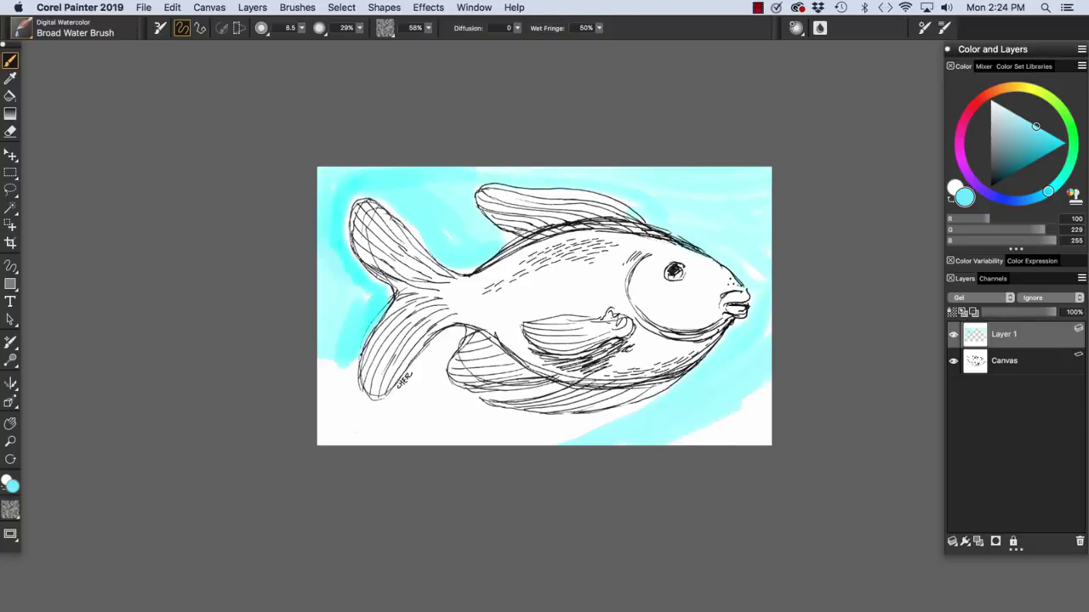
mouse_move(738, 407)
mouse_down()
mouse_move(707, 433)
mouse_move(766, 441)
mouse_up()
drag(667, 400, 502, 427)
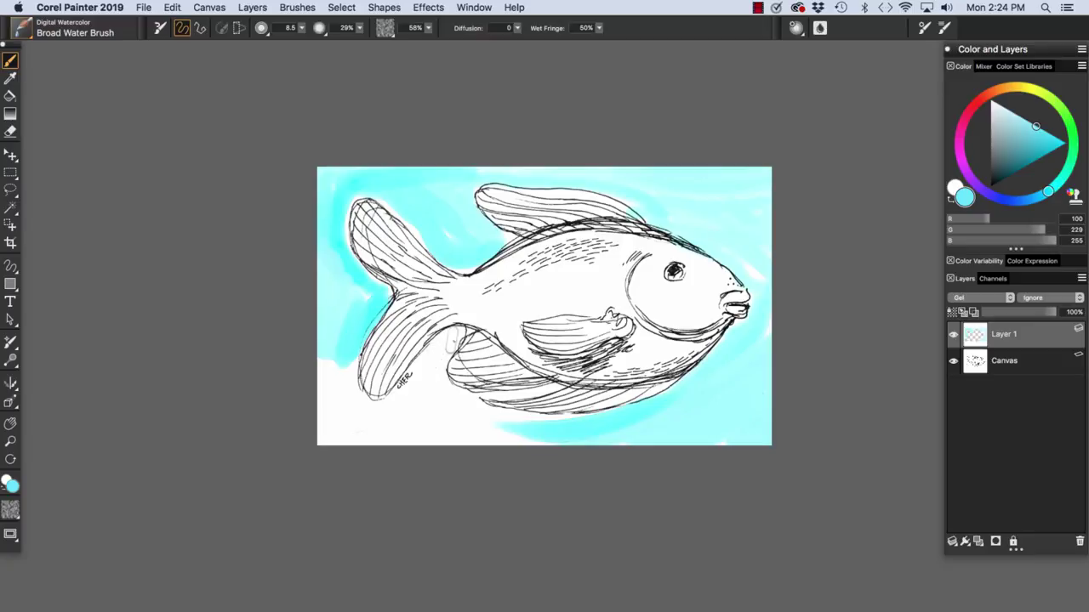
Fill the remaining water below and behind the tail with the same cyan wash
drag(450, 337, 394, 426)
drag(451, 339, 422, 427)
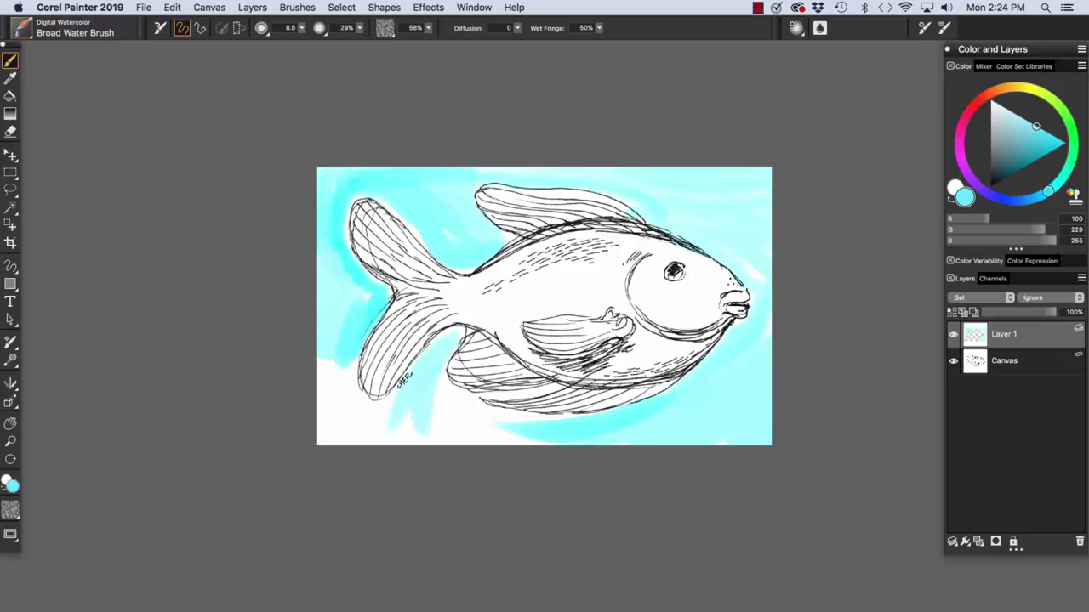
mouse_move(437, 371)
mouse_down()
mouse_move(505, 423)
mouse_move(568, 421)
mouse_up()
mouse_move(429, 398)
mouse_down()
mouse_move(547, 435)
mouse_move(320, 436)
mouse_up()
drag(399, 383, 327, 424)
drag(406, 413, 433, 421)
mouse_move(350, 363)
mouse_down()
mouse_move(342, 416)
mouse_move(373, 406)
mouse_up()
drag(330, 323, 328, 430)
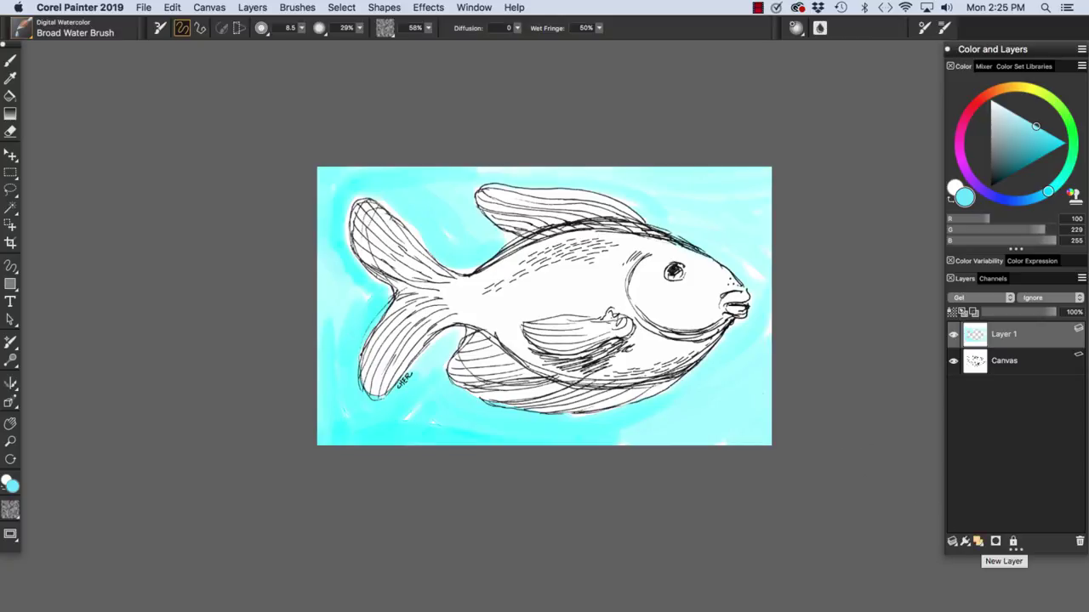
Add a new layer above Layer 1 and paint the fish's upper back and dorsal fin orange (R 255, G 135, B 48)
click(978, 542)
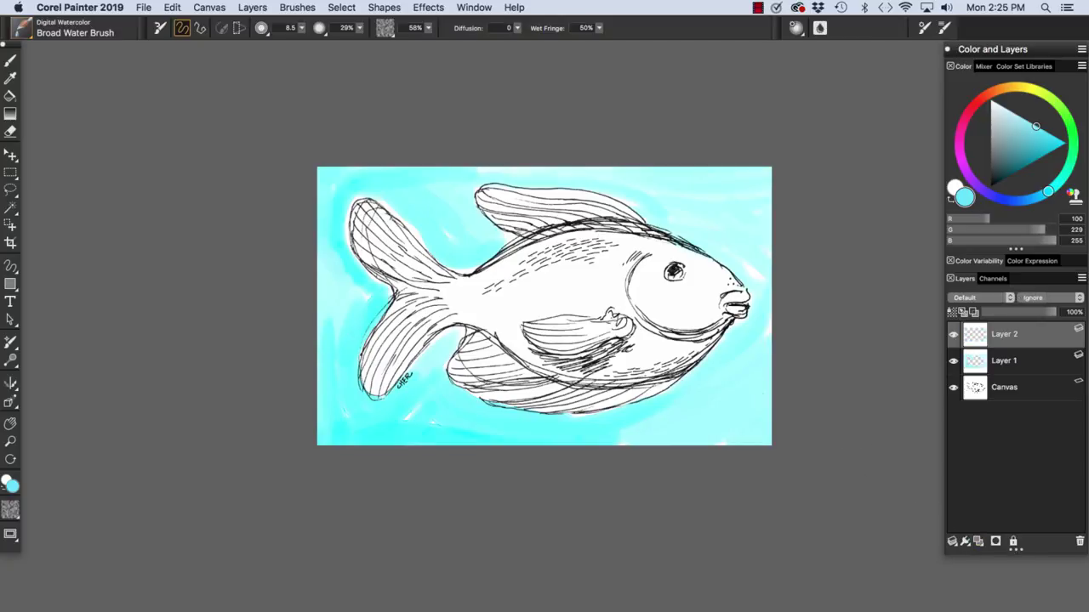
click(994, 91)
drag(995, 91, 997, 90)
drag(1041, 142, 1051, 135)
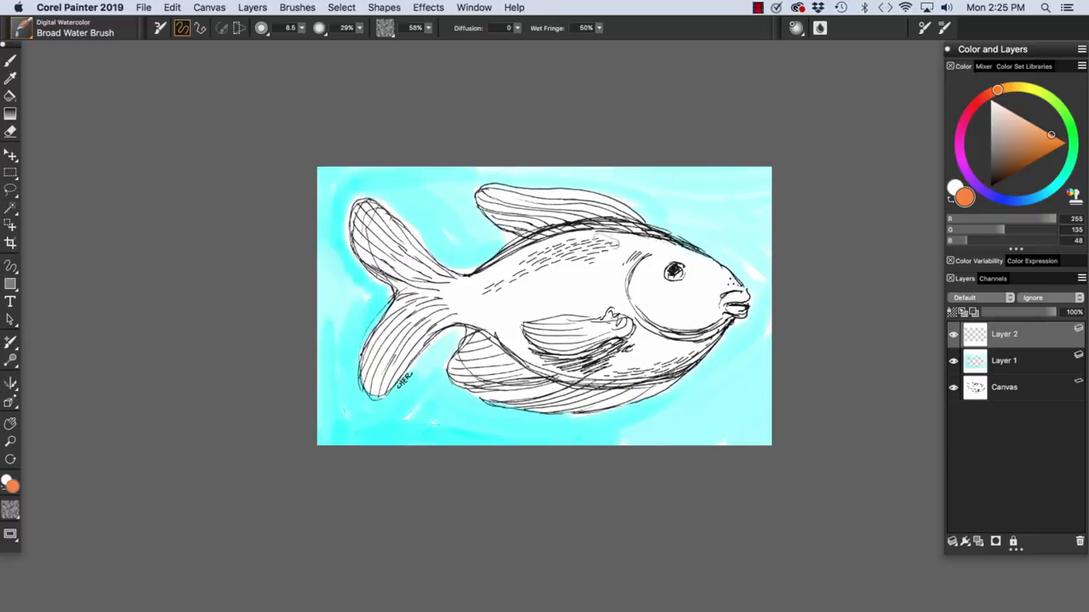
mouse_move(618, 235)
mouse_down()
mouse_move(568, 234)
mouse_move(478, 285)
mouse_move(485, 276)
mouse_move(491, 293)
mouse_move(644, 264)
mouse_move(483, 301)
mouse_up()
drag(578, 243, 453, 288)
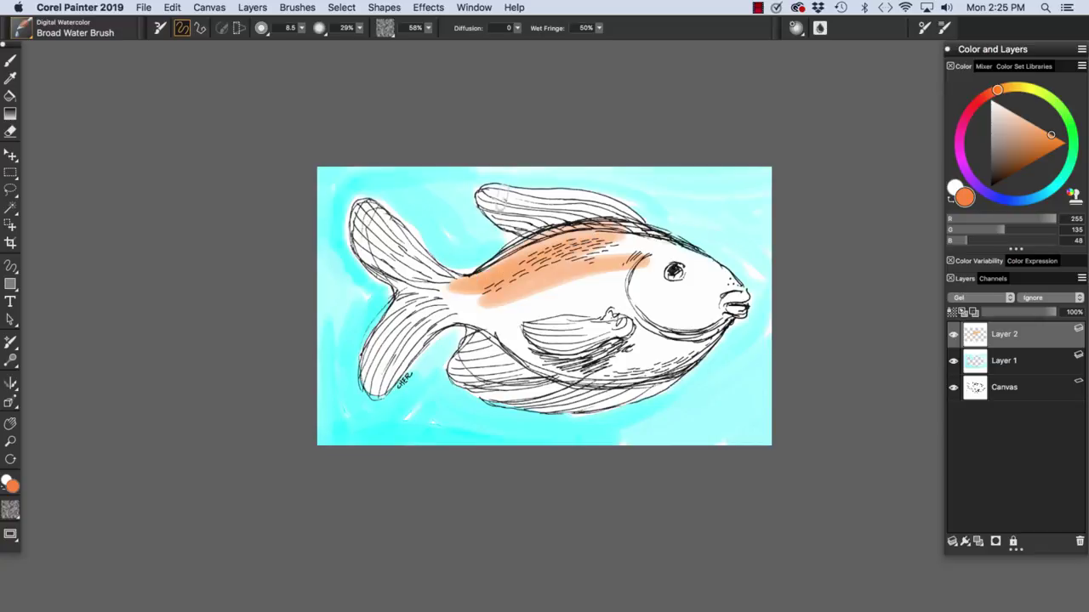
mouse_move(488, 197)
mouse_down()
mouse_move(634, 221)
mouse_move(549, 194)
mouse_move(487, 199)
mouse_move(499, 219)
mouse_move(599, 225)
mouse_up()
Paint the fish's head, sides, belly and lower fins yellow-orange (R 255, G 185, B 64)
click(1047, 133)
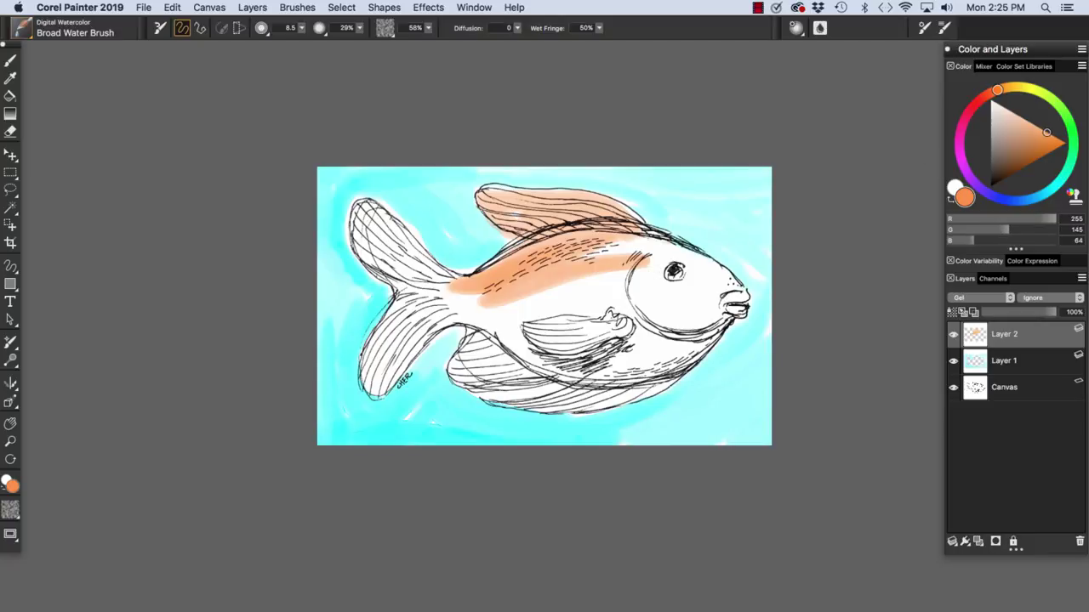
click(1010, 87)
mouse_move(602, 245)
mouse_down()
mouse_move(656, 246)
mouse_move(644, 249)
mouse_move(724, 294)
mouse_move(727, 285)
mouse_move(739, 307)
mouse_move(612, 280)
mouse_up()
mouse_move(706, 284)
mouse_down()
mouse_move(611, 280)
mouse_move(514, 330)
mouse_up()
mouse_move(648, 298)
mouse_down()
mouse_move(509, 325)
mouse_move(716, 318)
mouse_move(648, 361)
mouse_move(703, 347)
mouse_move(580, 402)
mouse_move(526, 398)
mouse_up()
mouse_move(486, 335)
mouse_down()
mouse_move(458, 367)
mouse_move(498, 402)
mouse_move(569, 398)
mouse_move(693, 349)
mouse_up()
mouse_move(478, 364)
mouse_down()
mouse_move(573, 376)
mouse_move(614, 362)
mouse_up()
mouse_move(502, 347)
mouse_down()
mouse_move(629, 337)
mouse_move(502, 327)
mouse_up()
drag(545, 382, 634, 355)
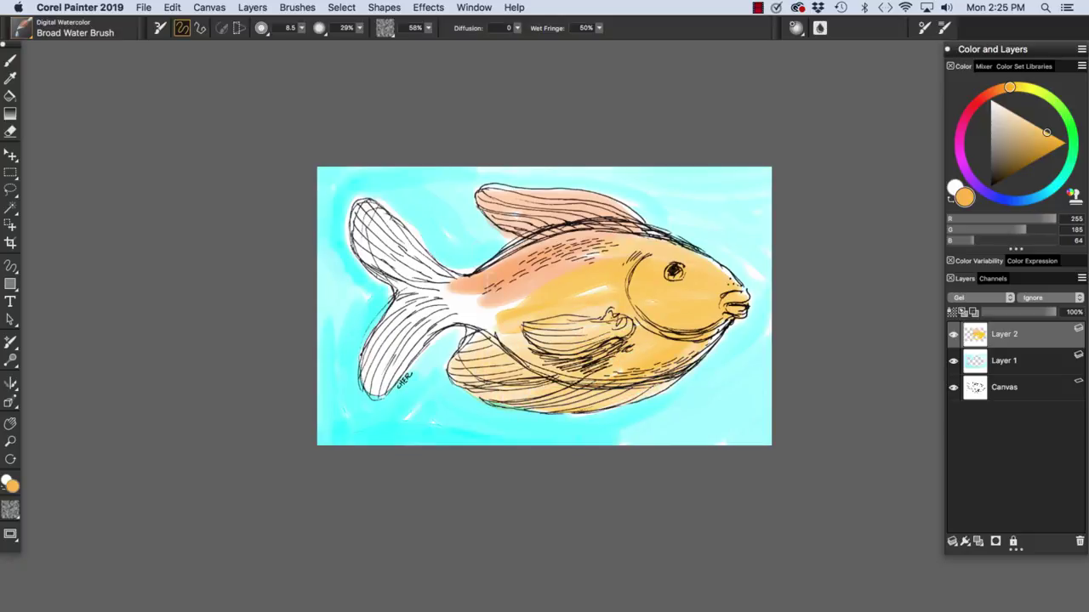
Paint the tail and shade the belly, cheek and lower fins with reddish orange (R 223, G 103, B 51)
drag(1046, 133, 1040, 141)
drag(1010, 87, 991, 92)
mouse_move(472, 293)
mouse_down()
mouse_move(459, 319)
mouse_move(400, 349)
mouse_move(375, 393)
mouse_move(366, 370)
mouse_move(423, 296)
mouse_up()
mouse_move(362, 211)
mouse_down()
mouse_move(376, 259)
mouse_move(418, 287)
mouse_move(403, 246)
mouse_move(496, 299)
mouse_move(403, 299)
mouse_move(508, 333)
mouse_move(555, 289)
mouse_up()
mouse_move(505, 336)
mouse_down()
mouse_move(631, 362)
mouse_move(664, 349)
mouse_move(631, 373)
mouse_up()
mouse_move(623, 284)
mouse_down()
mouse_move(667, 332)
mouse_move(692, 332)
mouse_up()
mouse_move(626, 328)
mouse_down()
mouse_move(557, 342)
mouse_move(587, 327)
mouse_up()
drag(495, 339, 479, 364)
mouse_move(480, 342)
mouse_down()
mouse_move(459, 365)
mouse_move(475, 377)
mouse_up()
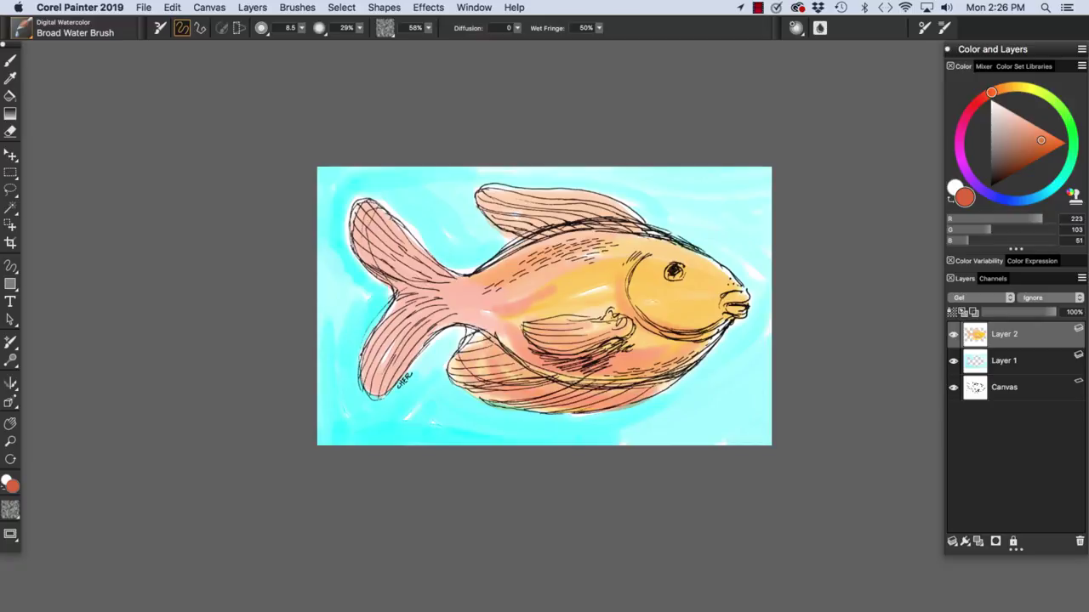
Deepen the lower fins, belly edge, mid-body and tail base with more reddish-orange strokes
mouse_move(481, 330)
mouse_down()
mouse_move(477, 344)
mouse_move(464, 331)
mouse_up()
drag(464, 382, 490, 392)
mouse_move(572, 387)
mouse_down()
mouse_move(658, 385)
mouse_move(687, 369)
mouse_up()
drag(594, 292, 534, 303)
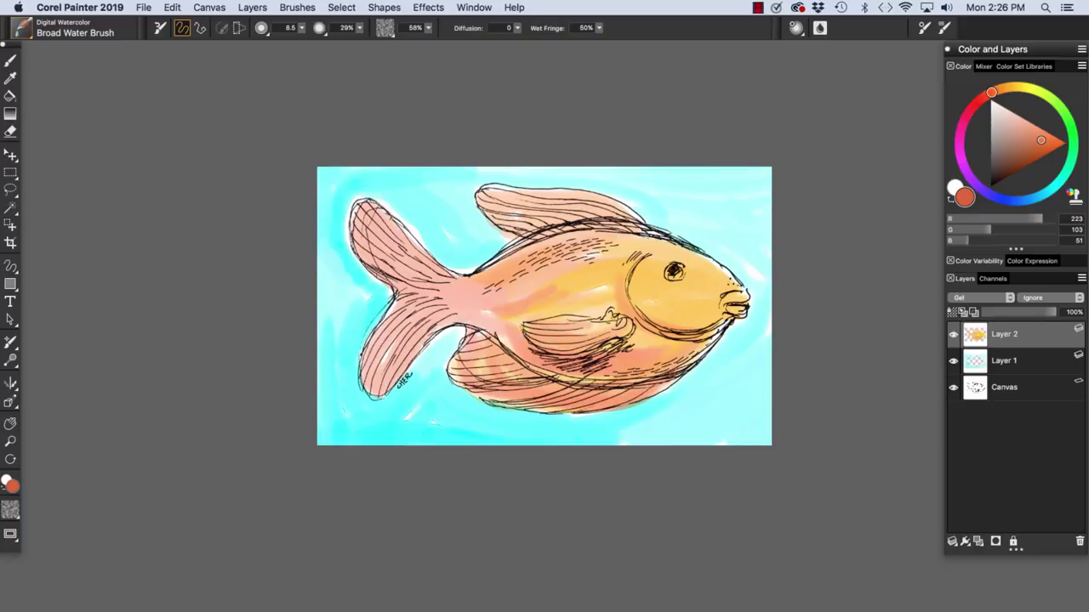
drag(452, 304, 480, 314)
Glaze the fish's back, tail base and dorsal fin with golden orange (R 223, G 155, B 51)
click(1008, 88)
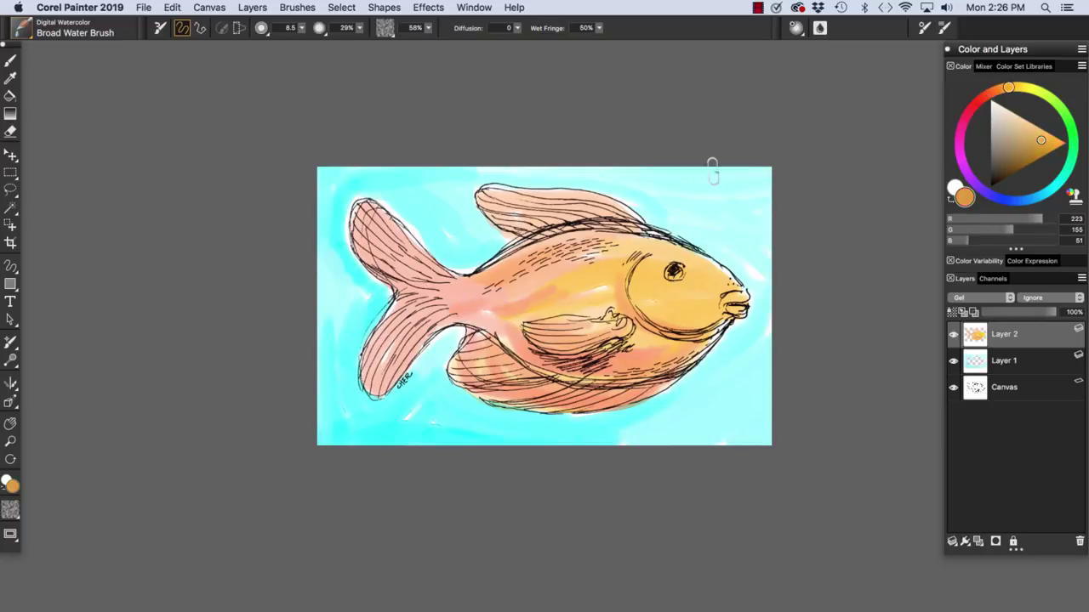
mouse_move(574, 230)
mouse_down()
mouse_move(607, 230)
mouse_move(549, 247)
mouse_move(500, 278)
mouse_move(449, 270)
mouse_up()
drag(509, 207, 644, 218)
Set the paint color to a bright golden yellow (R 255, G 185, B 20)
click(1039, 128)
drag(1008, 88, 1015, 87)
click(1060, 140)
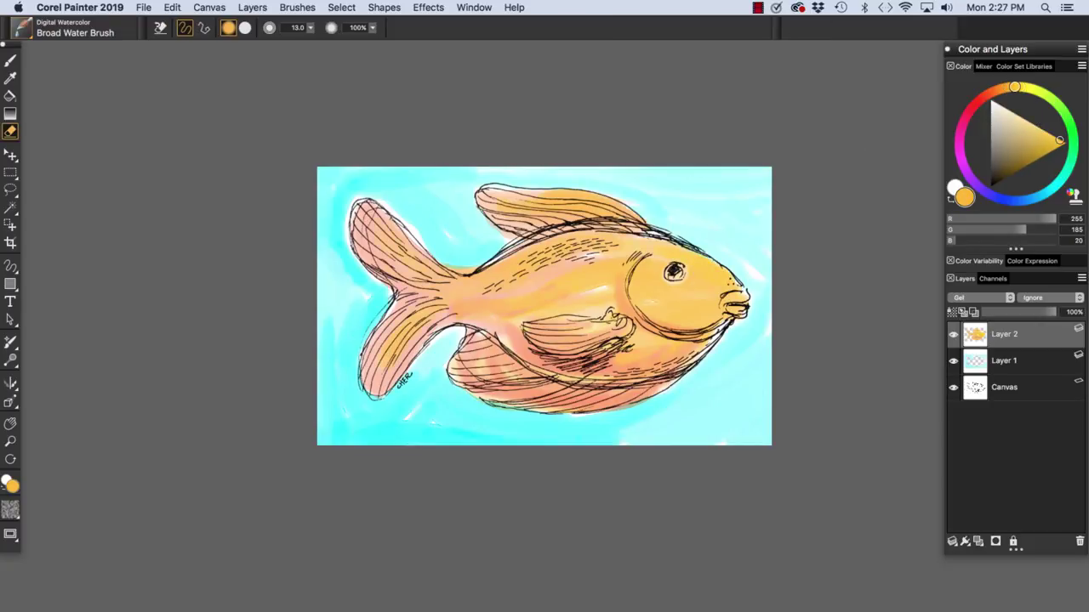
Hide and show Layer 2 and Layer 1 in turn to check the fish color and the water wash separately
click(953, 334)
click(953, 334)
click(953, 361)
click(952, 361)
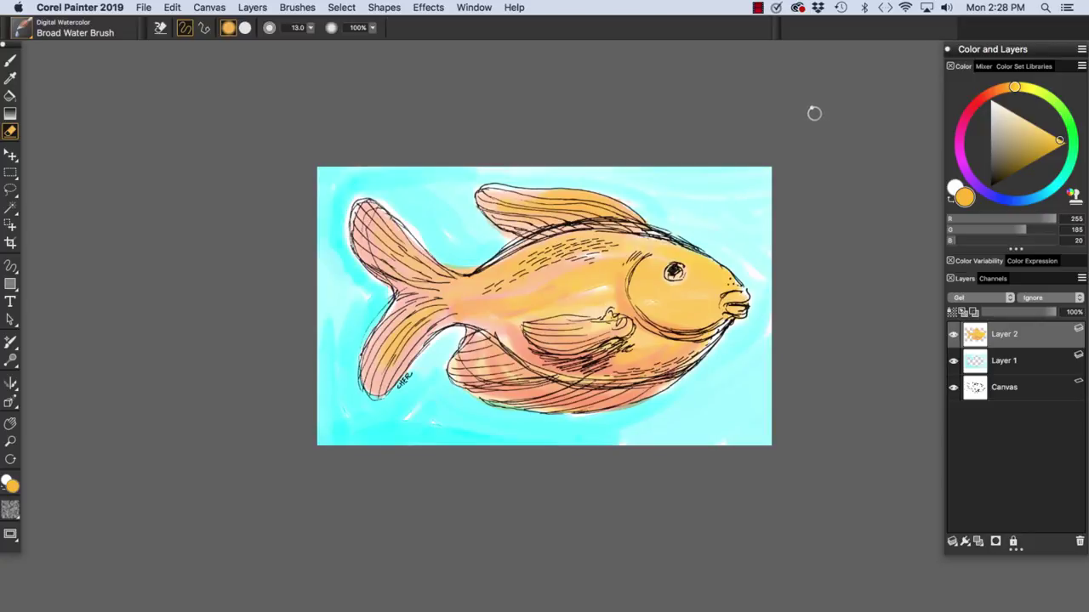